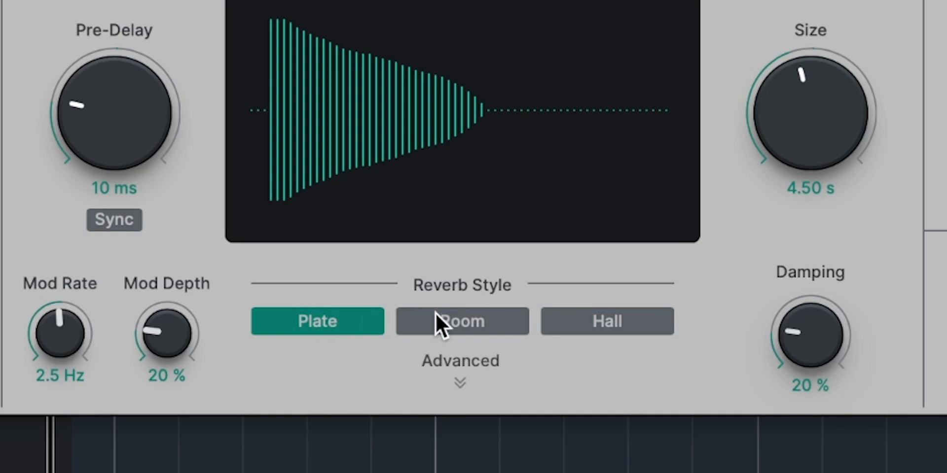
Step: Play the vocal and audition the Plate, Room and Hall reverb styles, finishing on Hall
click(593, 328)
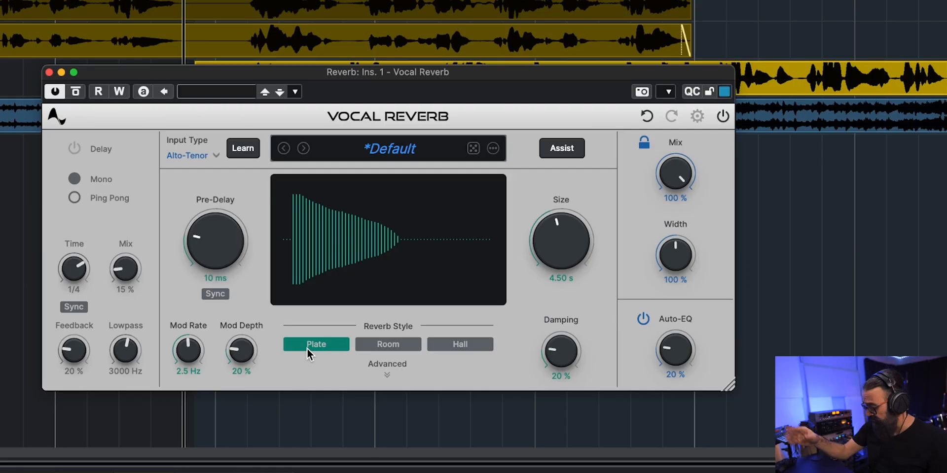
key(space)
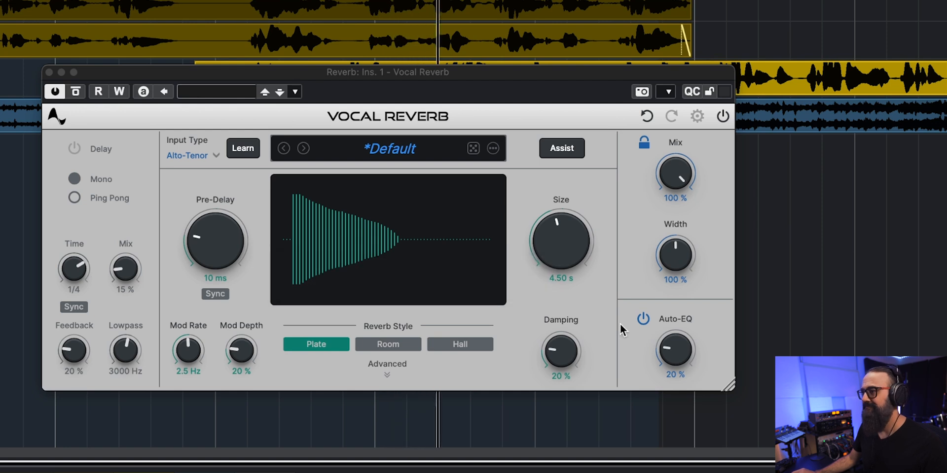
click(410, 343)
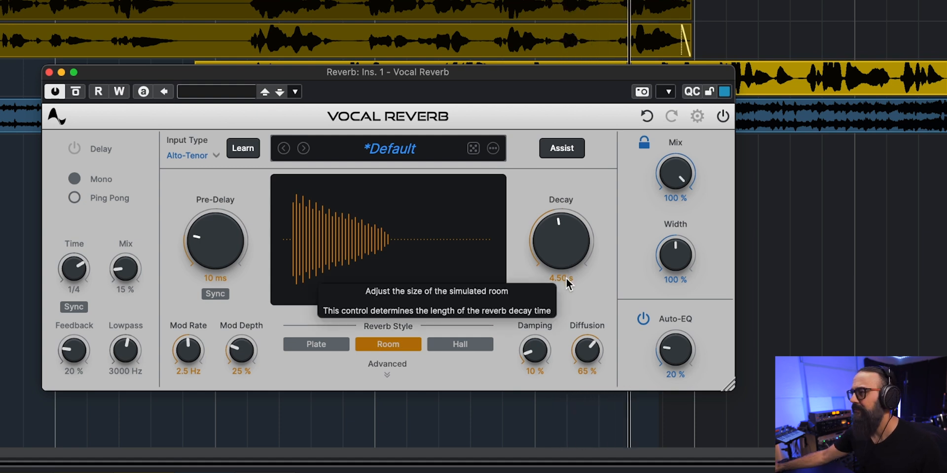
click(466, 346)
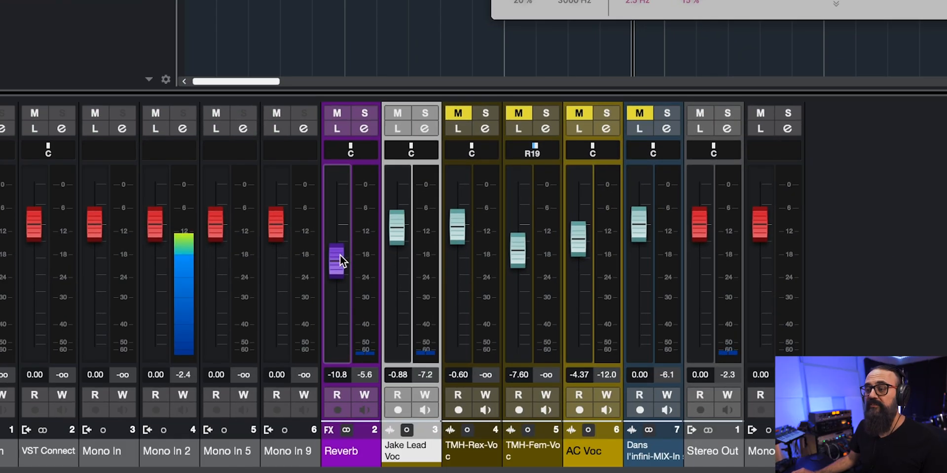
Step: Raise the Reverb FX channel's fader to -5.77 and select that channel
drag(339, 256, 341, 240)
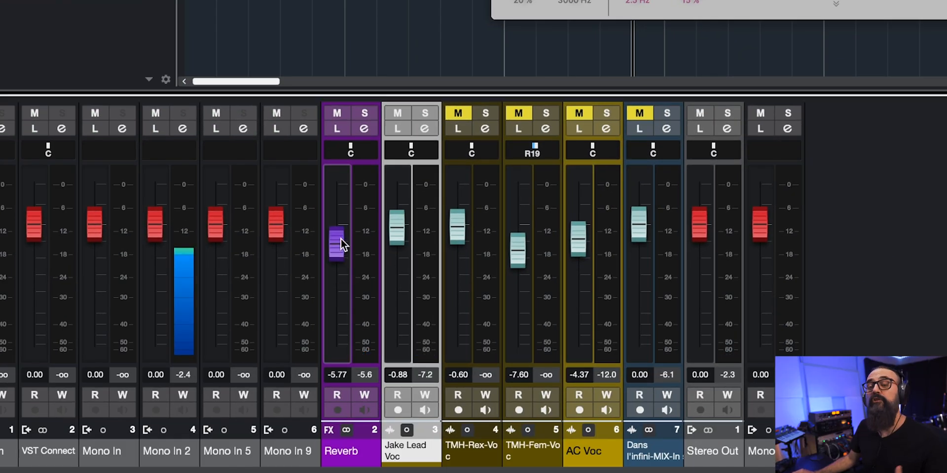
click(346, 453)
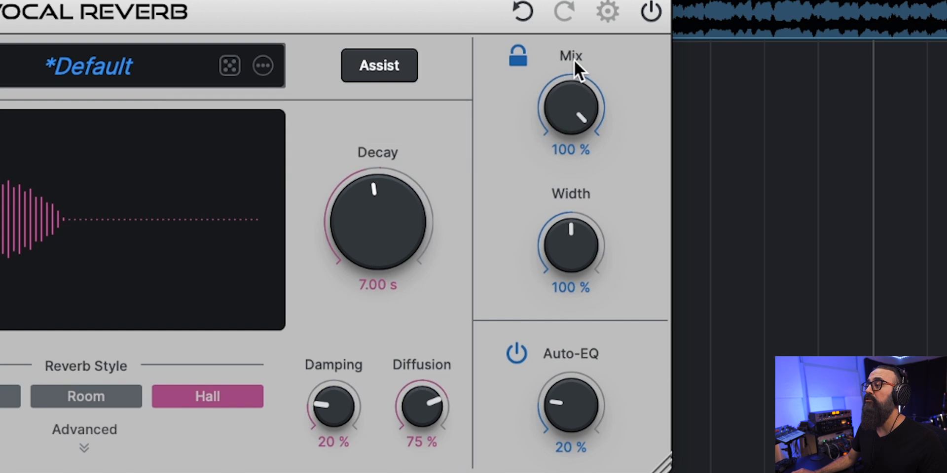
drag(574, 106, 552, 151)
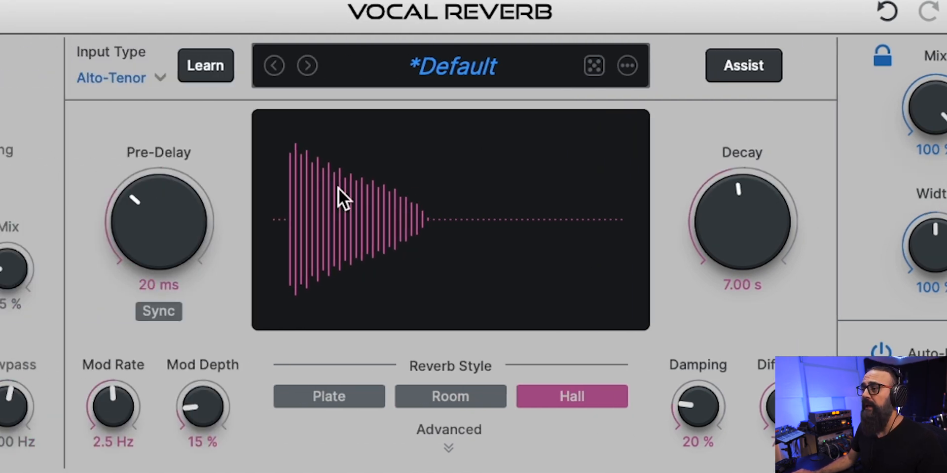
Step: Lower the Hall reverb's pre-delay to 8 ms and shorten its decay to 3.48 s
drag(186, 202, 173, 227)
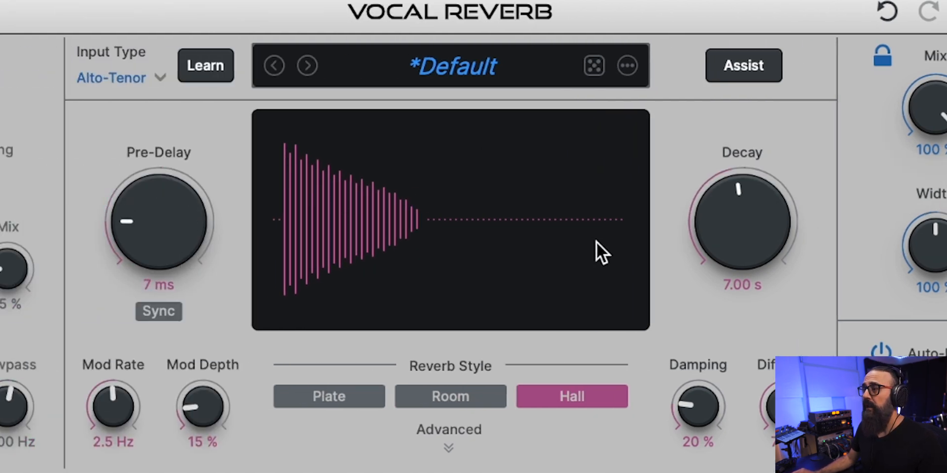
drag(764, 207, 738, 224)
drag(735, 186, 641, 233)
drag(188, 190, 162, 208)
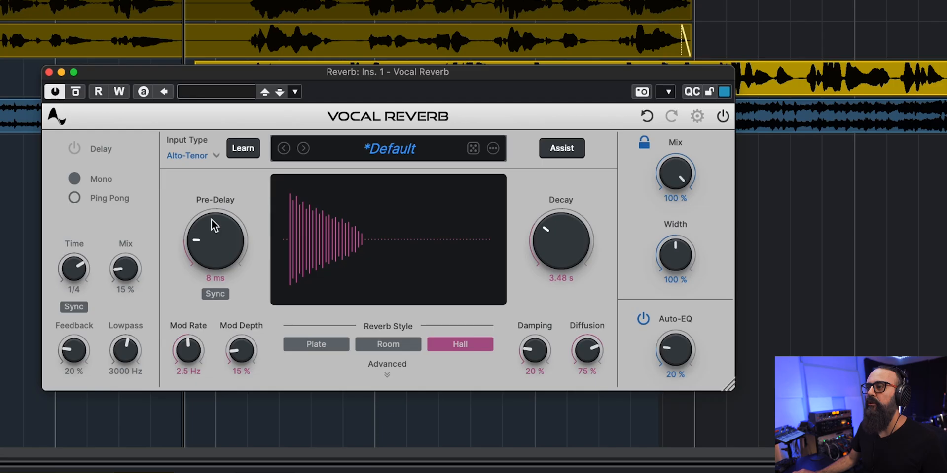
Step: Raise the Hall reverb's pre-delay to 40 ms and reduce its decay to 2.98 s
mouse_move(208, 229)
mouse_down()
mouse_move(207, 208)
mouse_move(205, 244)
mouse_up()
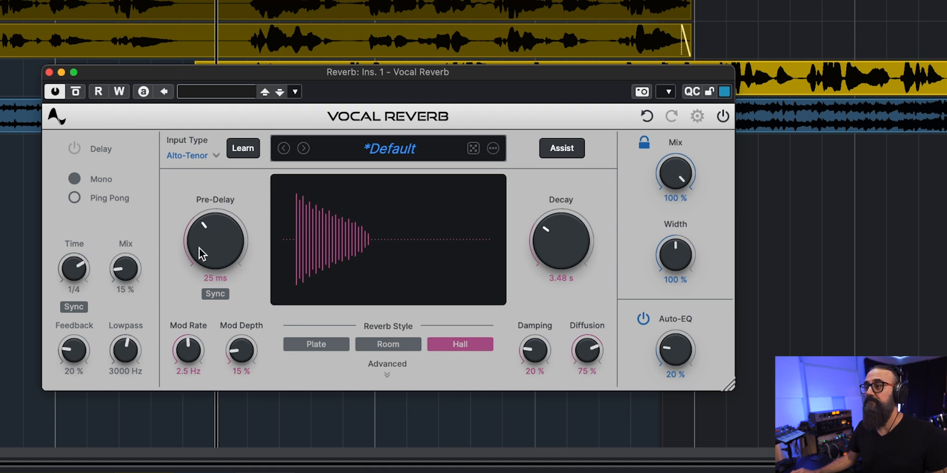
scroll(212, 248, up, 3)
scroll(553, 241, down, 2)
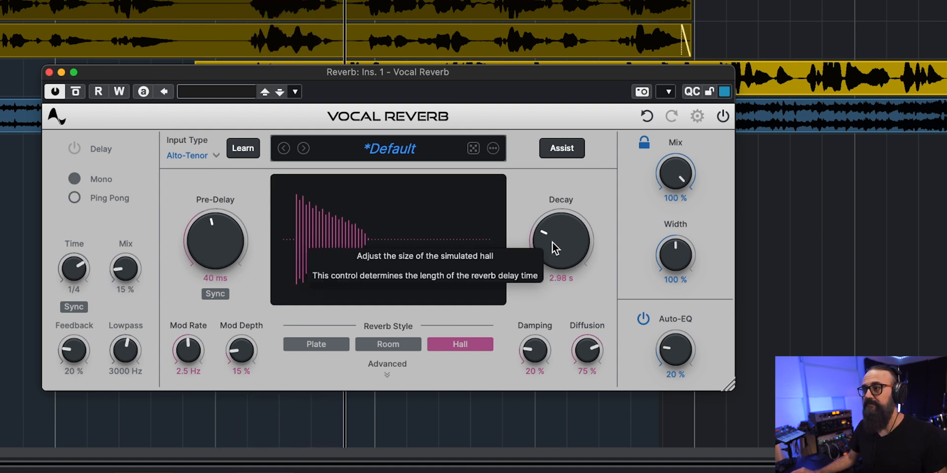
Step: Sweep the Hall decay up to about 38 s, down to about 4.2 s and back to 15.74 s during playback
scroll(553, 242, up, 5)
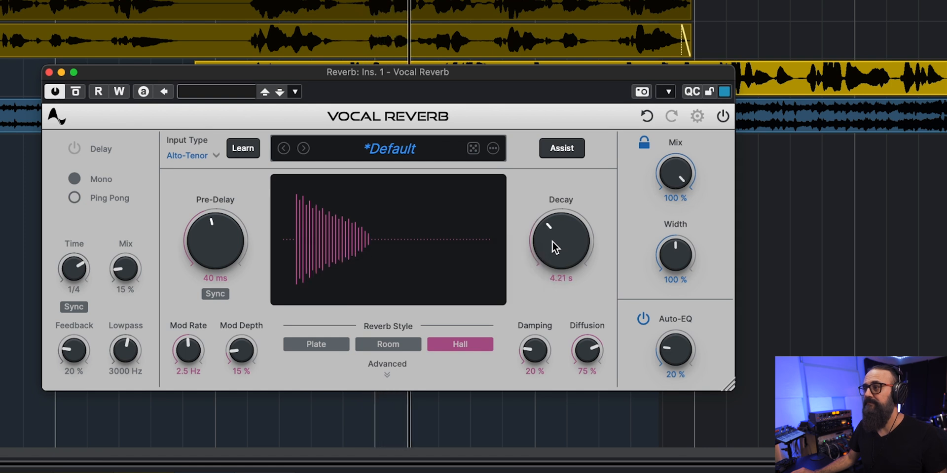
scroll(552, 242, up, 6)
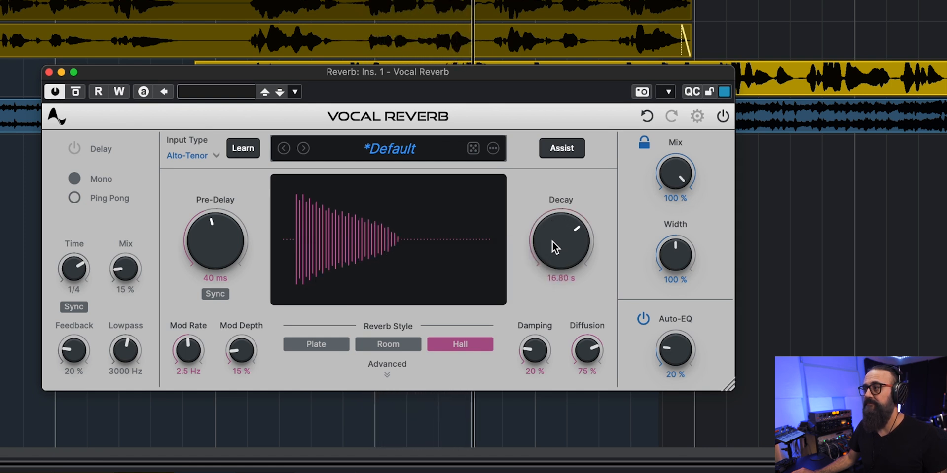
scroll(553, 242, up, 4)
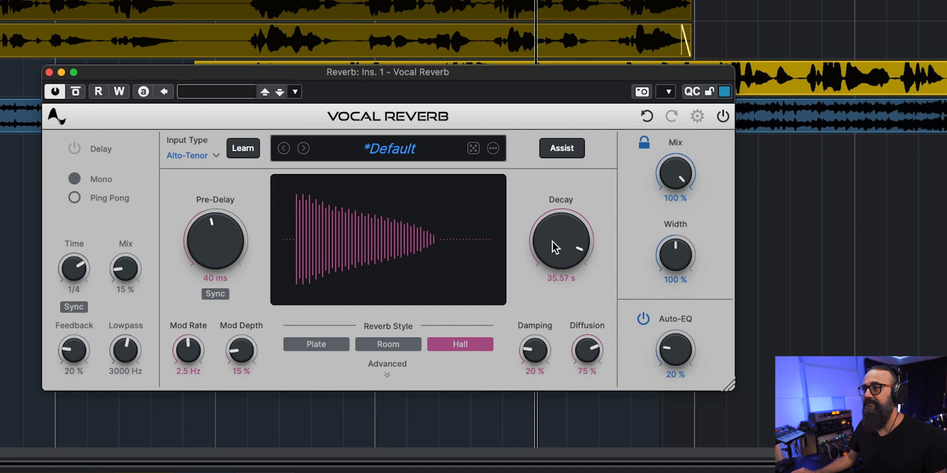
scroll(552, 242, down, 2)
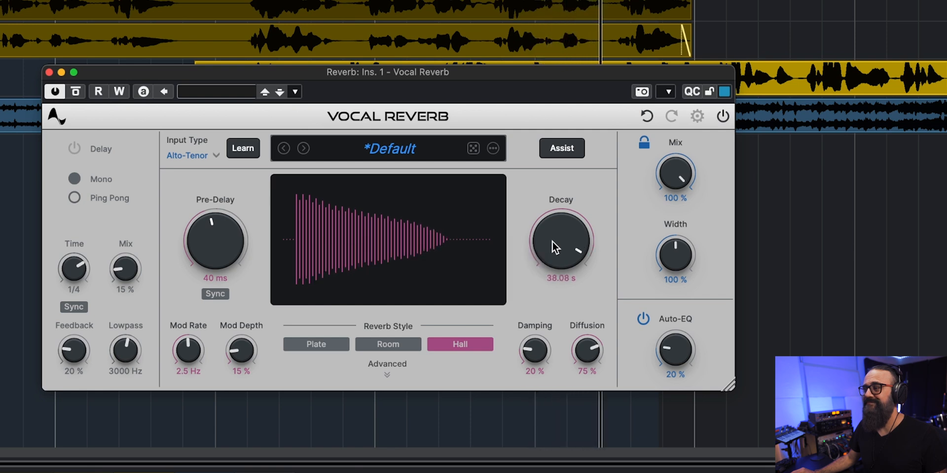
scroll(553, 241, down, 4)
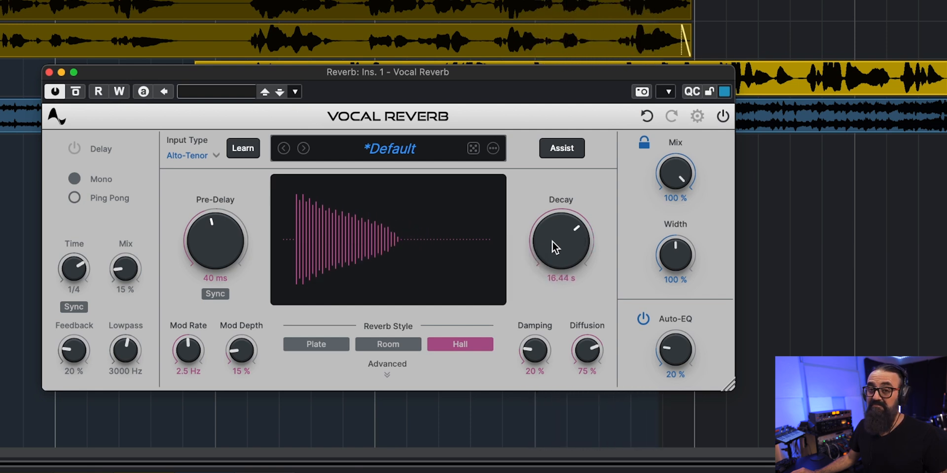
scroll(552, 243, down, 2)
scroll(553, 242, down, 3)
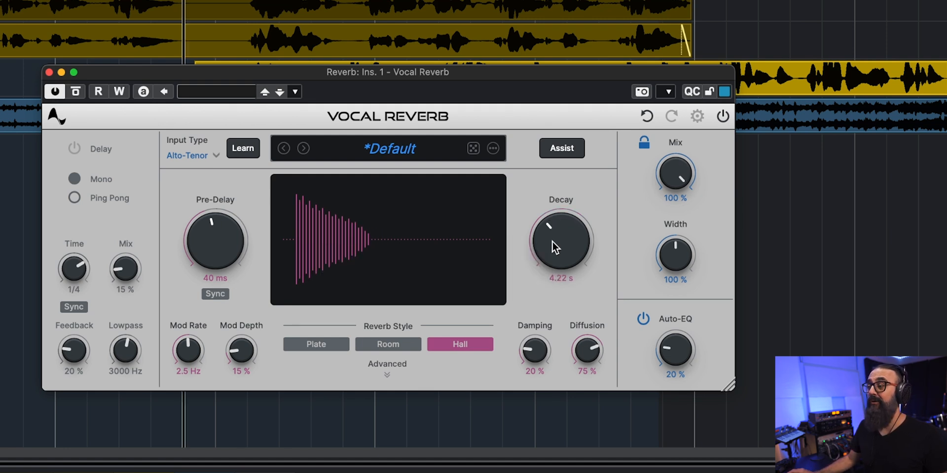
scroll(553, 242, up, 5)
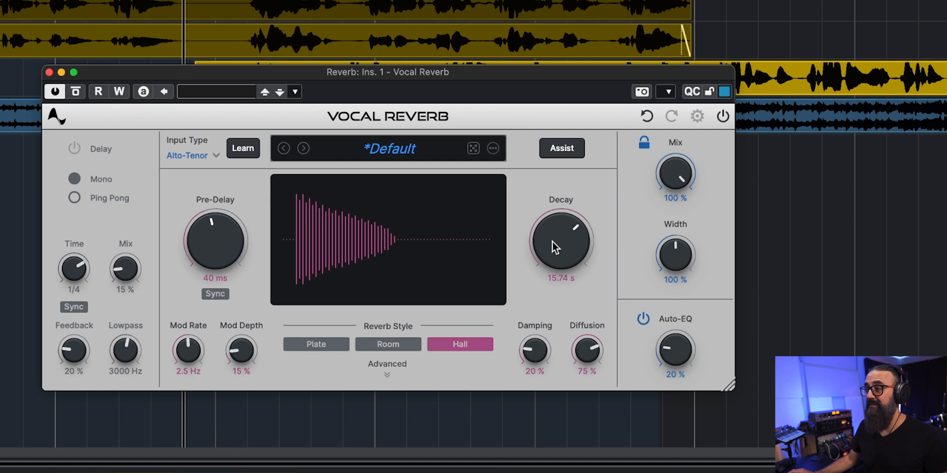
Step: Switch the reverb style to Room and shorten its decay to 0.50 s
click(407, 342)
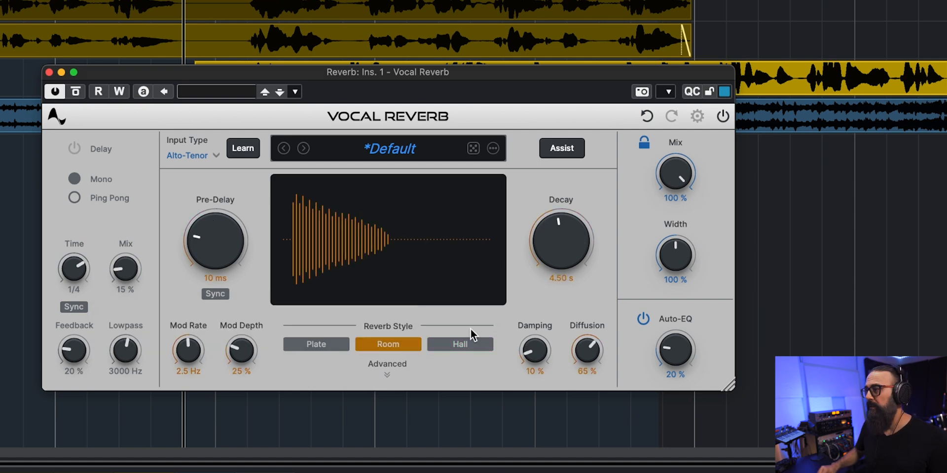
drag(561, 245, 571, 315)
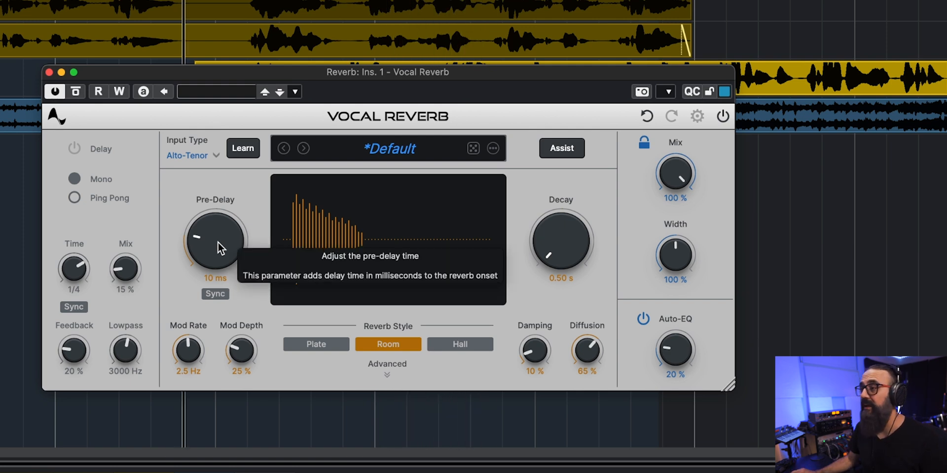
Step: Switch the reverb style to Plate and toggle Auto-EQ off and back on
click(327, 348)
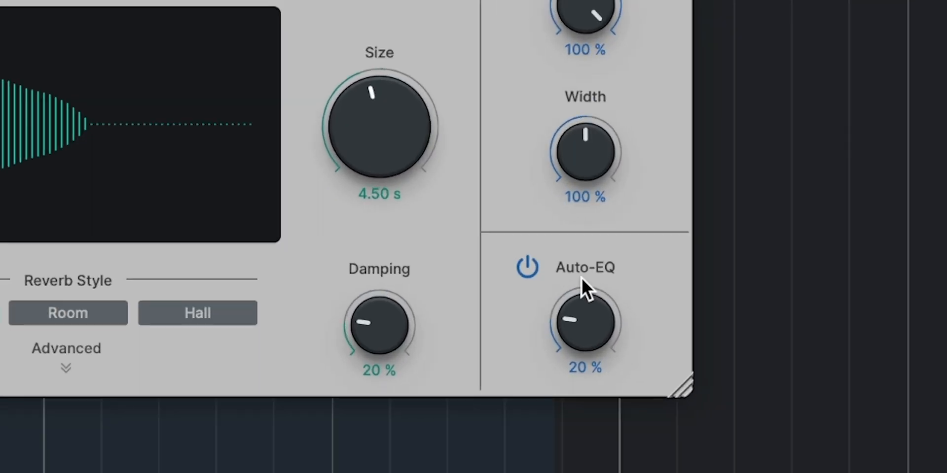
click(524, 266)
click(524, 267)
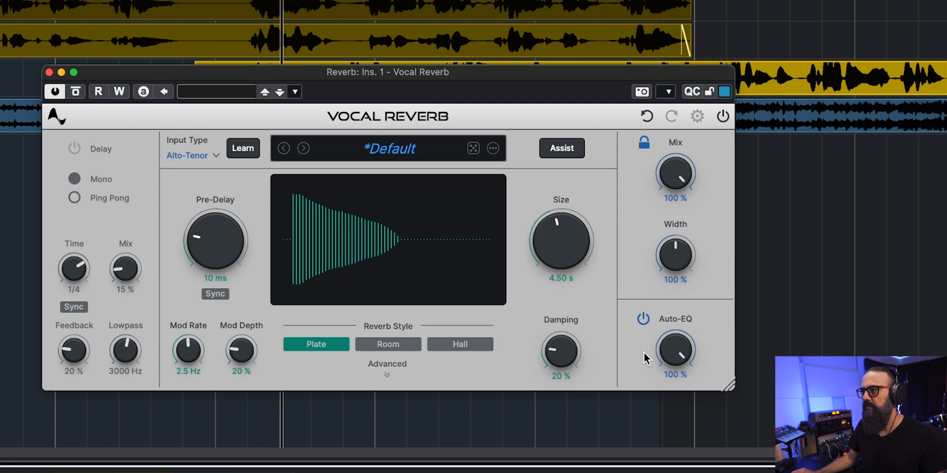
Step: Reduce the Plate reverb's size to 2.47 s and compare the sound with Auto-EQ off and on
scroll(567, 249, down, 2)
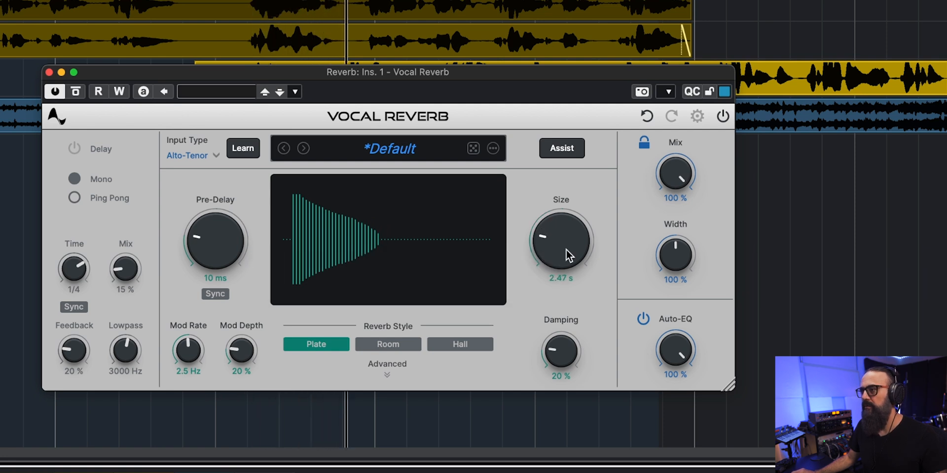
scroll(566, 250, down, 2)
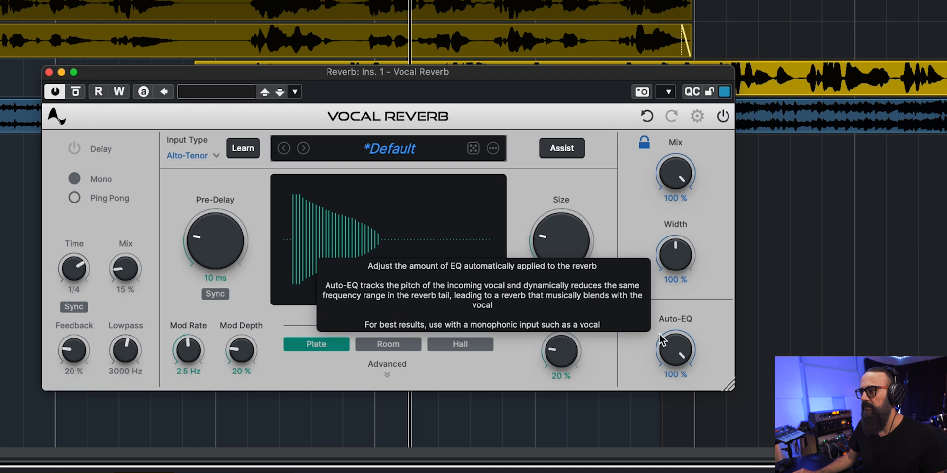
click(647, 320)
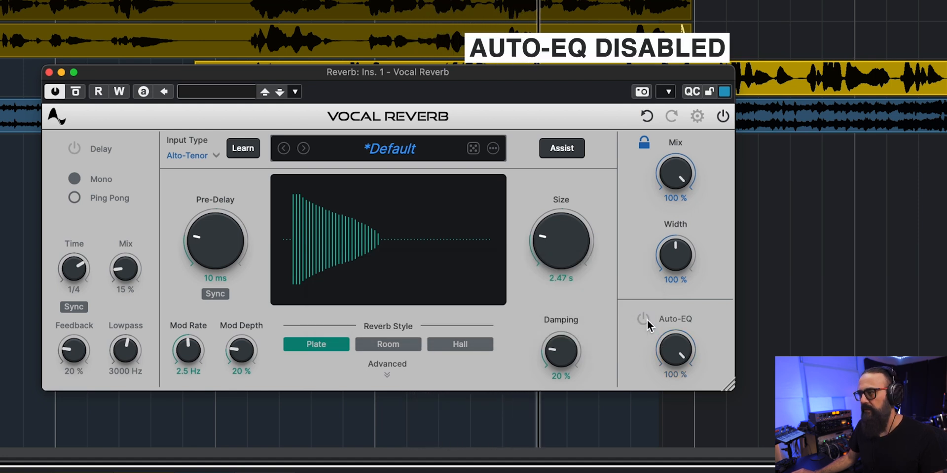
click(647, 321)
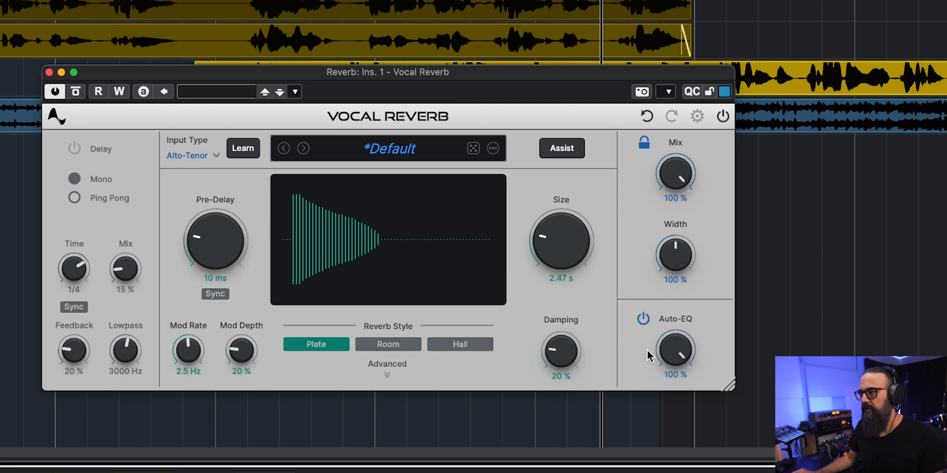
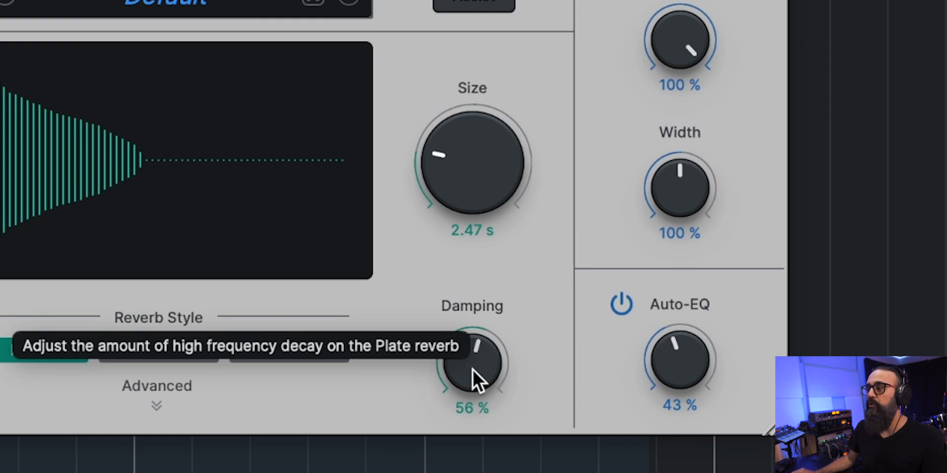
Step: Check the Room style, switch to Hall, and raise its modulation rate to 3.8 Hz and depth to 82 %
click(179, 357)
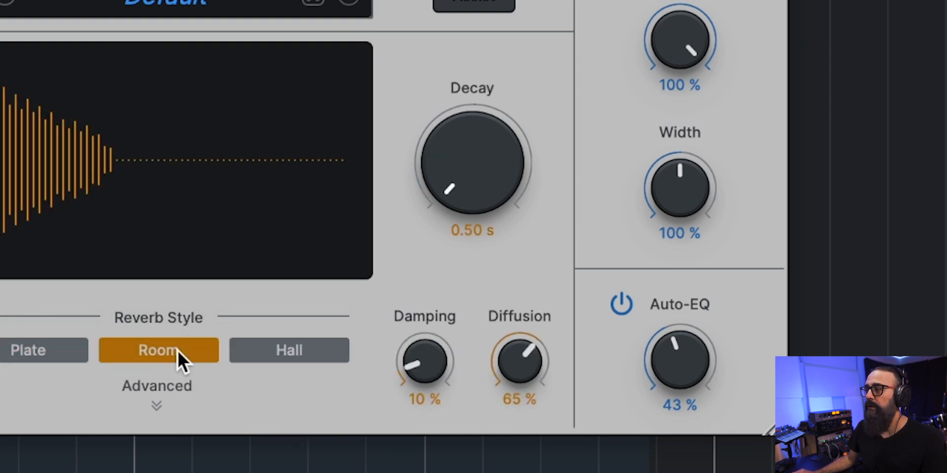
click(304, 353)
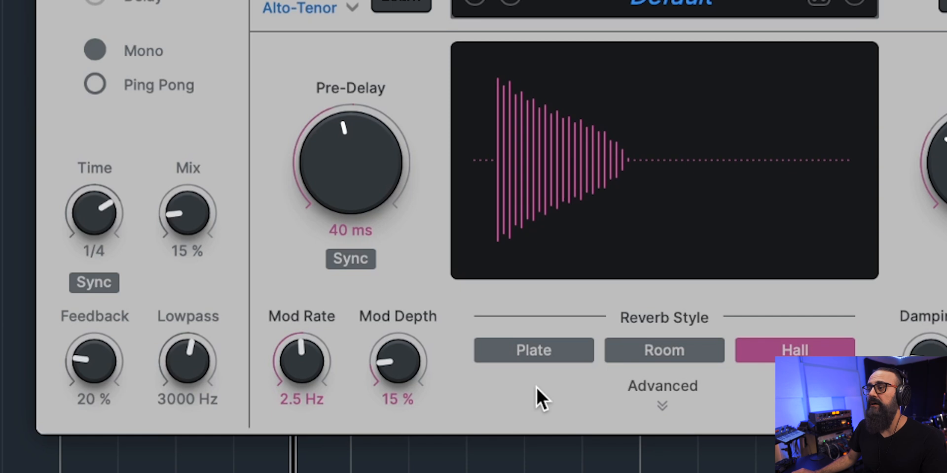
drag(318, 358, 405, 362)
scroll(410, 362, up, 10)
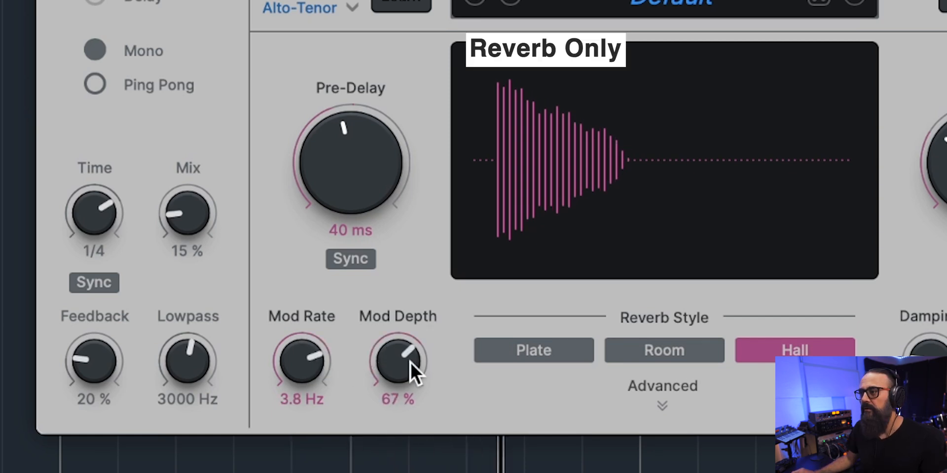
scroll(410, 362, up, 1)
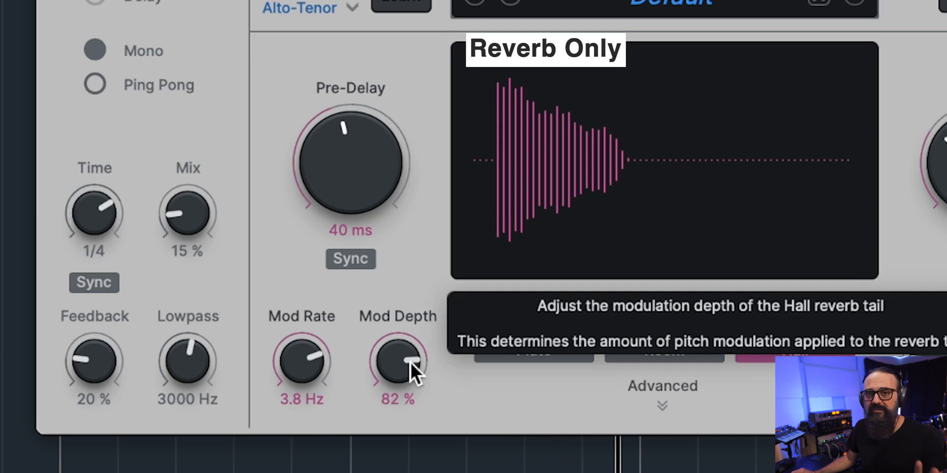
Step: Refine the Hall modulation to 3.5 Hz and 100 % depth, with diffusion at 82 % and decay at 3.43 s
scroll(315, 362, up, 5)
scroll(316, 362, down, 6)
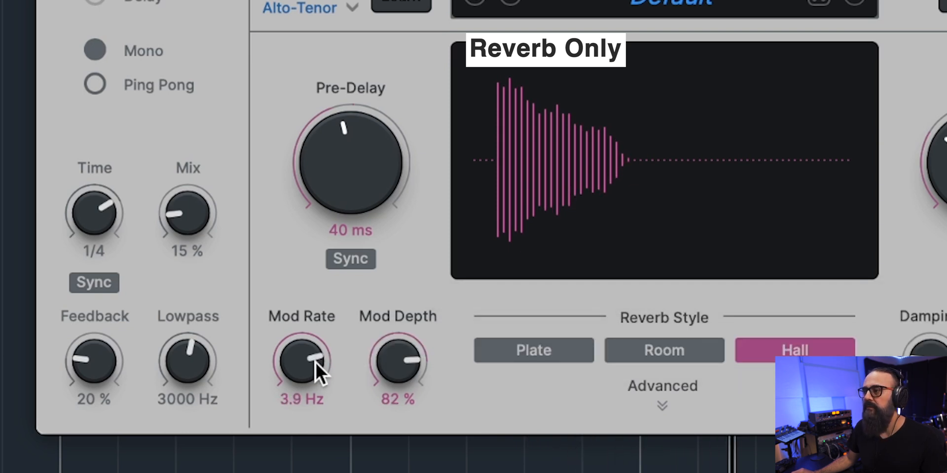
scroll(390, 361, up, 4)
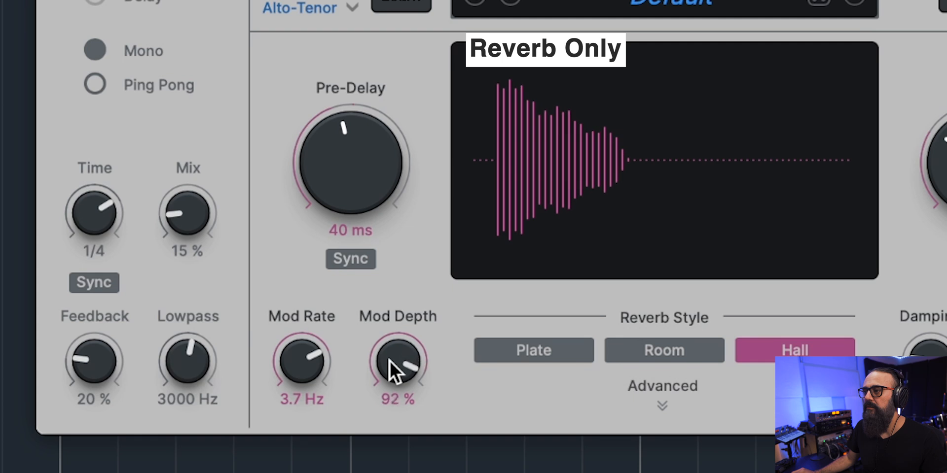
scroll(317, 363, up, 8)
scroll(317, 363, up, 5)
scroll(316, 363, down, 19)
scroll(316, 363, up, 3)
scroll(317, 363, up, 1)
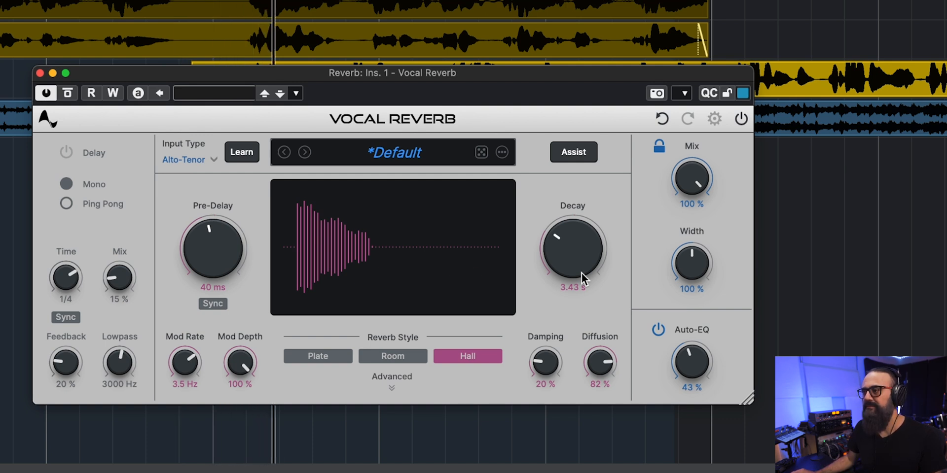
mouse_move(582, 254)
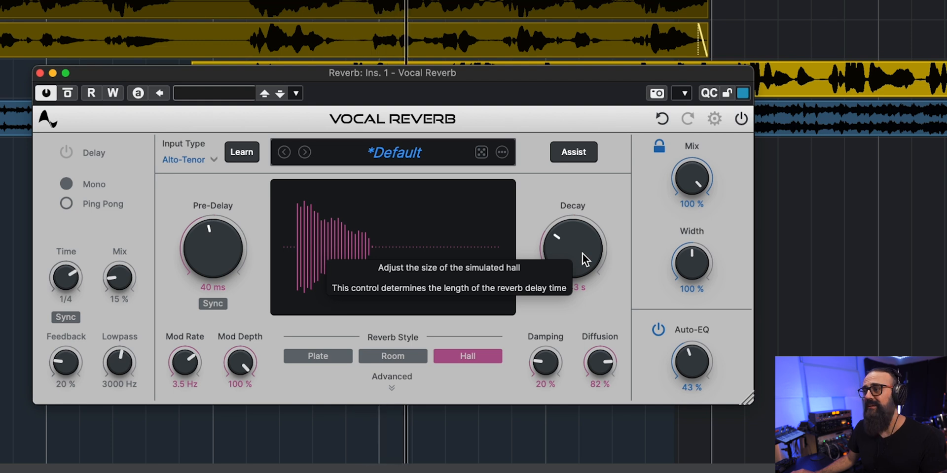
Step: Set the reverb's pre-delay to 28 ms and try its tempo sync on before turning it back off
scroll(231, 246, down, 10)
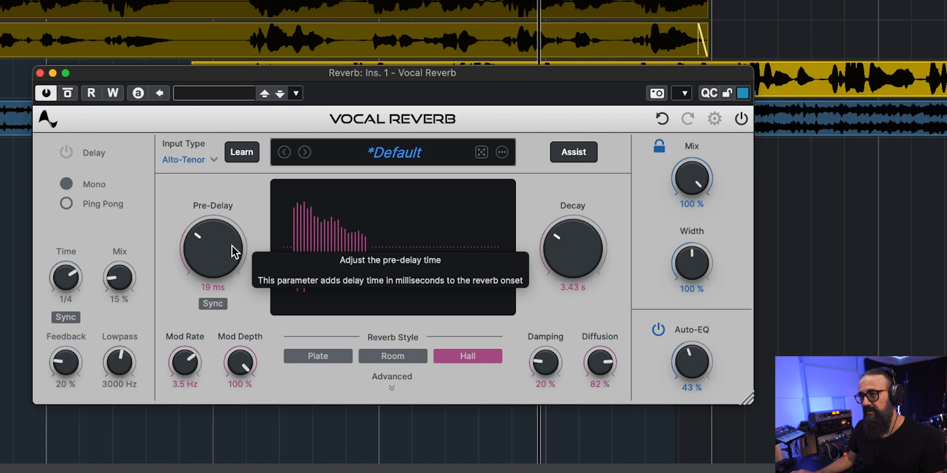
scroll(231, 247, up, 4)
scroll(232, 247, up, 2)
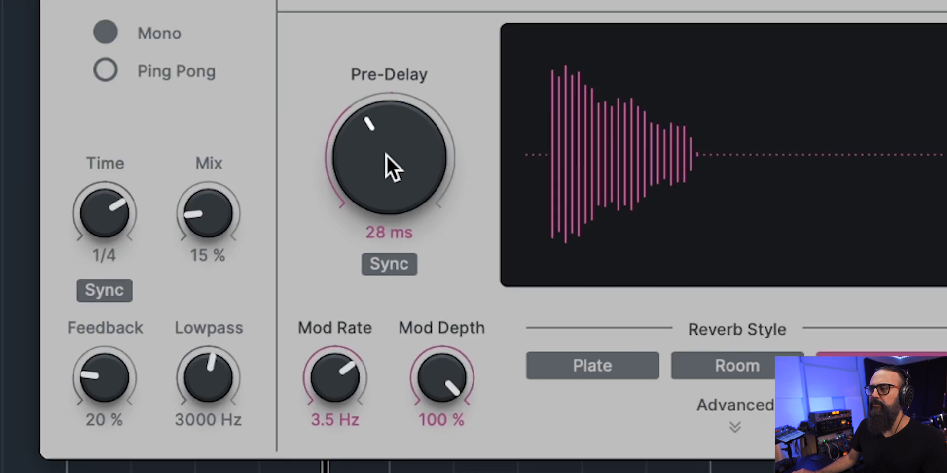
click(390, 265)
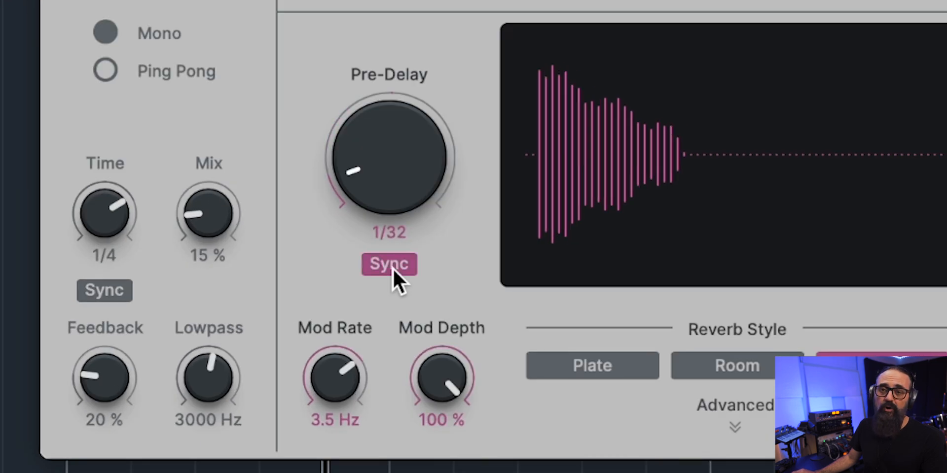
click(392, 266)
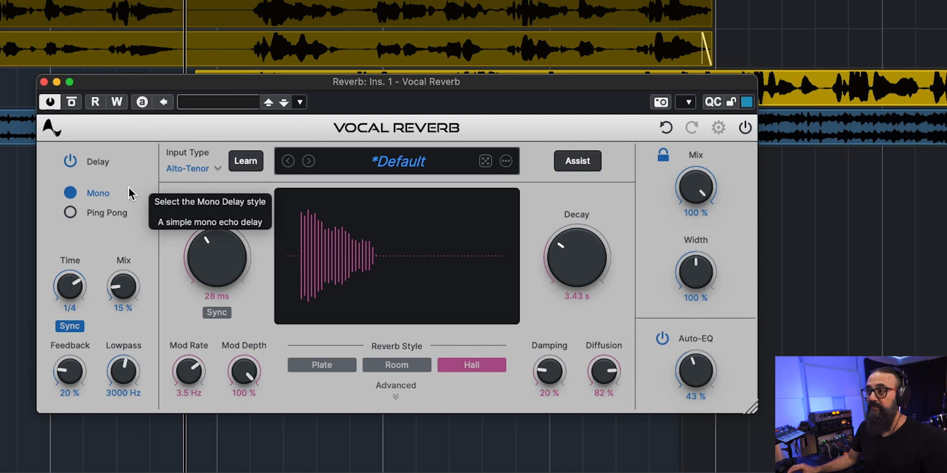
Step: Switch the delay style to Ping Pong, with feedback at 30 % and delay mix at 35 %
click(72, 211)
drag(72, 379, 72, 373)
drag(130, 279, 130, 266)
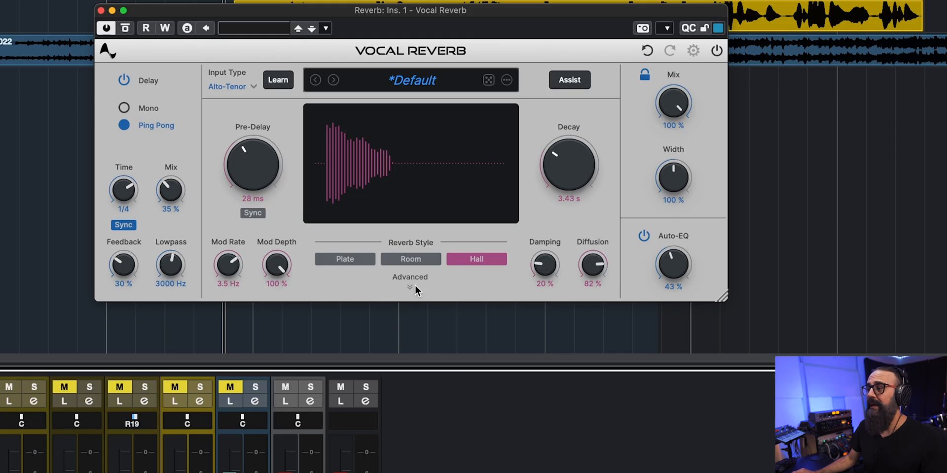
Step: Reveal the advanced controls and enable the Pre-Verb pitch and throat effect with pitch at +12 and mix at 52 %
click(412, 281)
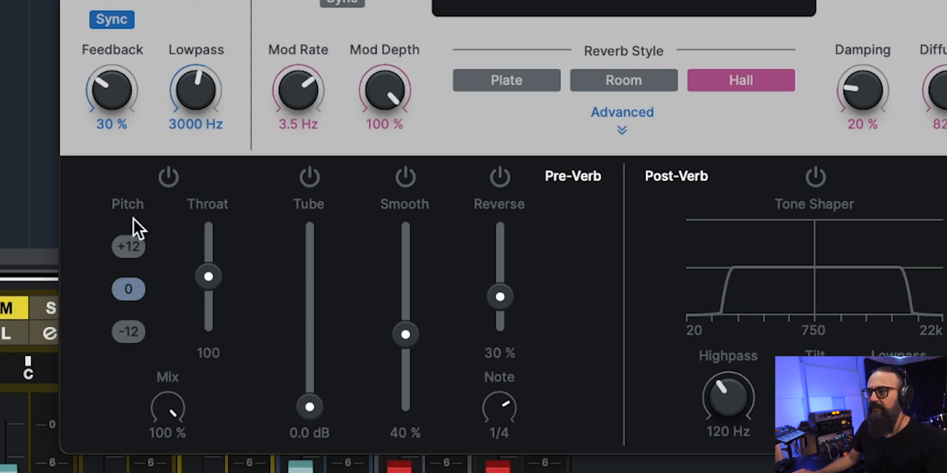
click(169, 177)
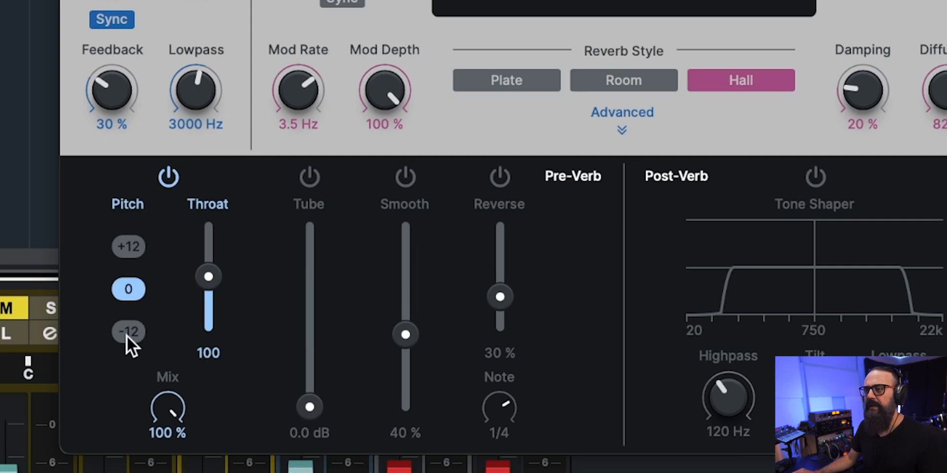
click(128, 249)
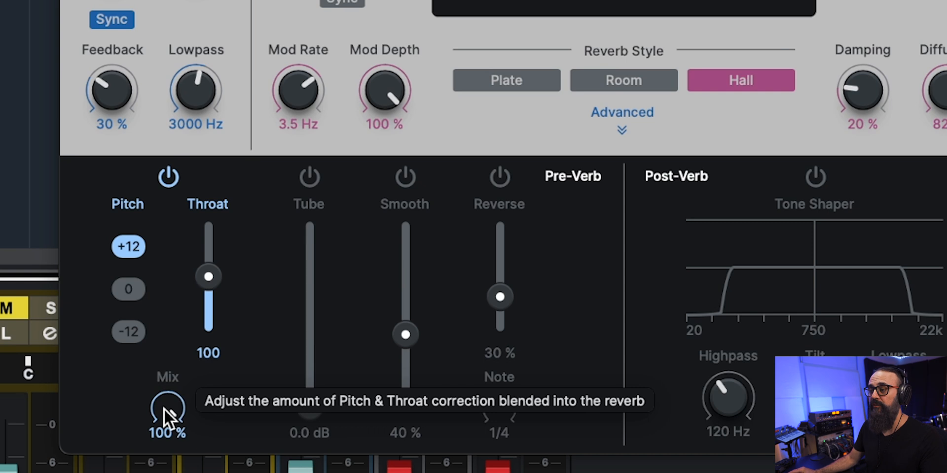
drag(164, 408, 176, 406)
scroll(176, 404, up, 8)
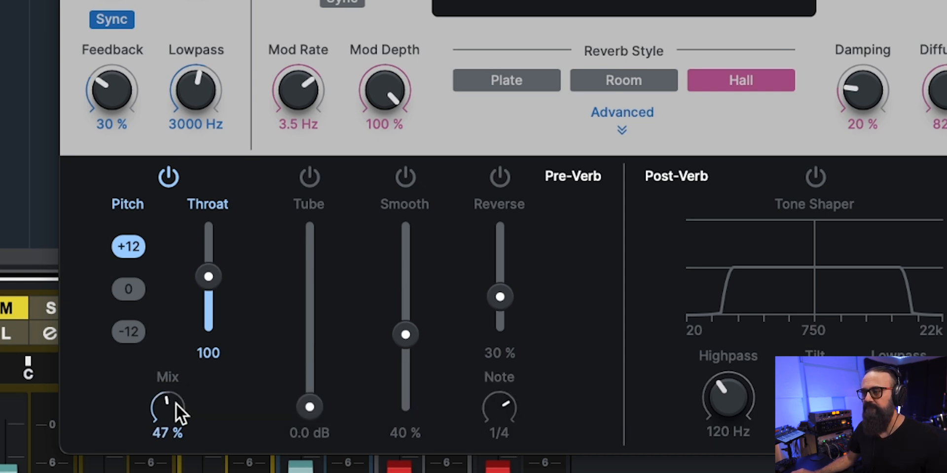
scroll(176, 404, up, 5)
scroll(176, 404, down, 6)
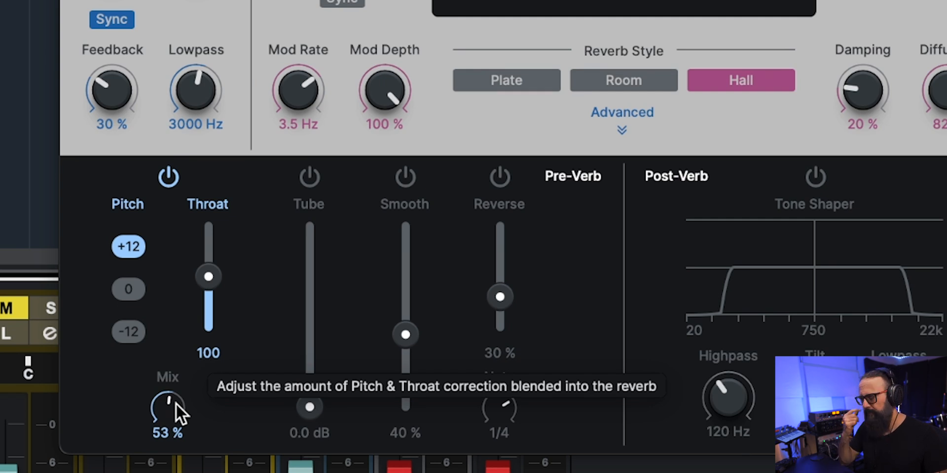
scroll(176, 404, down, 1)
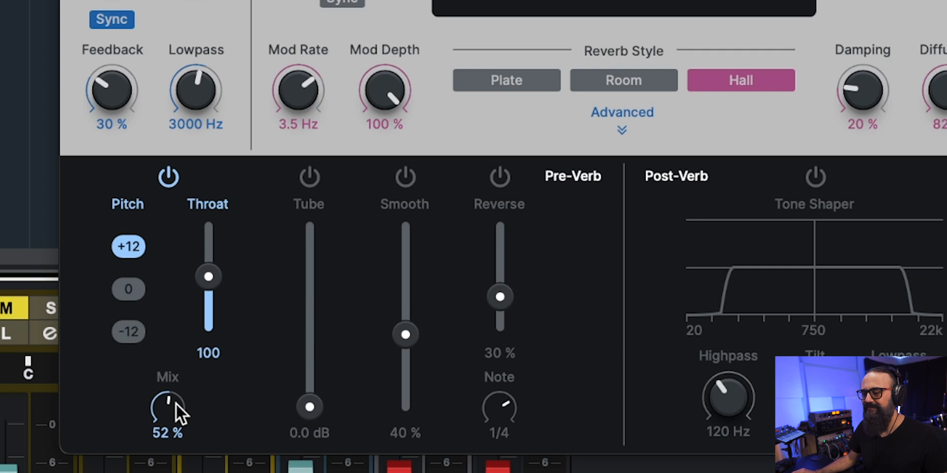
Step: Change the Pre-Verb pitch to -12 at a 25 % mix, with the delay switched off
click(138, 338)
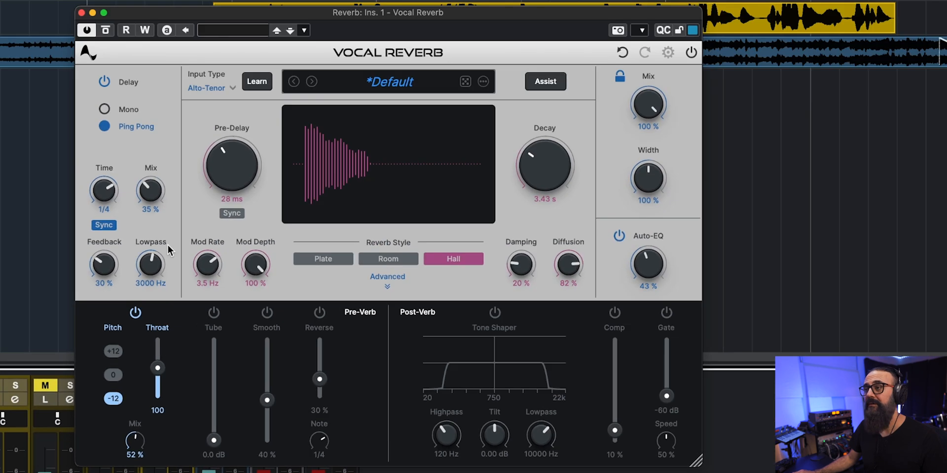
click(104, 82)
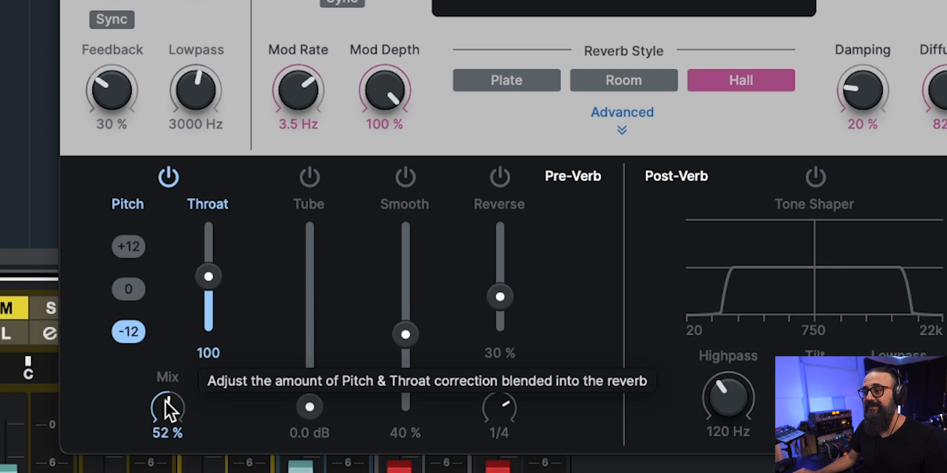
scroll(165, 401, down, 10)
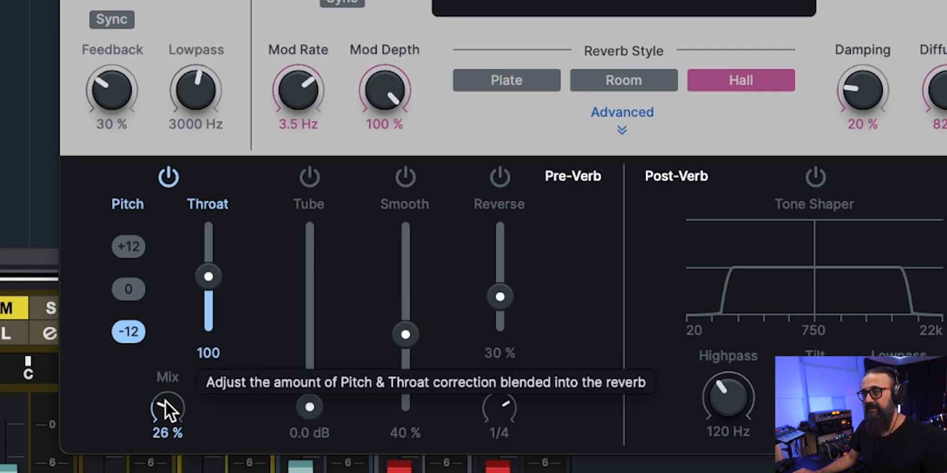
scroll(165, 401, down, 1)
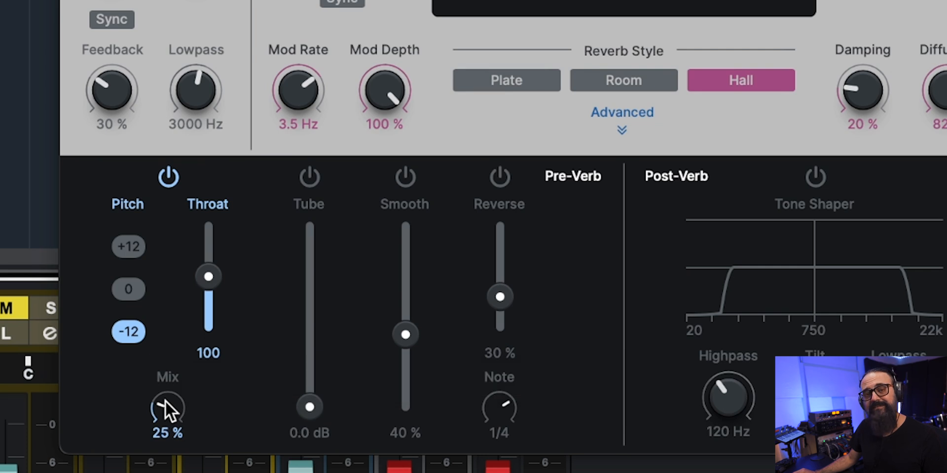